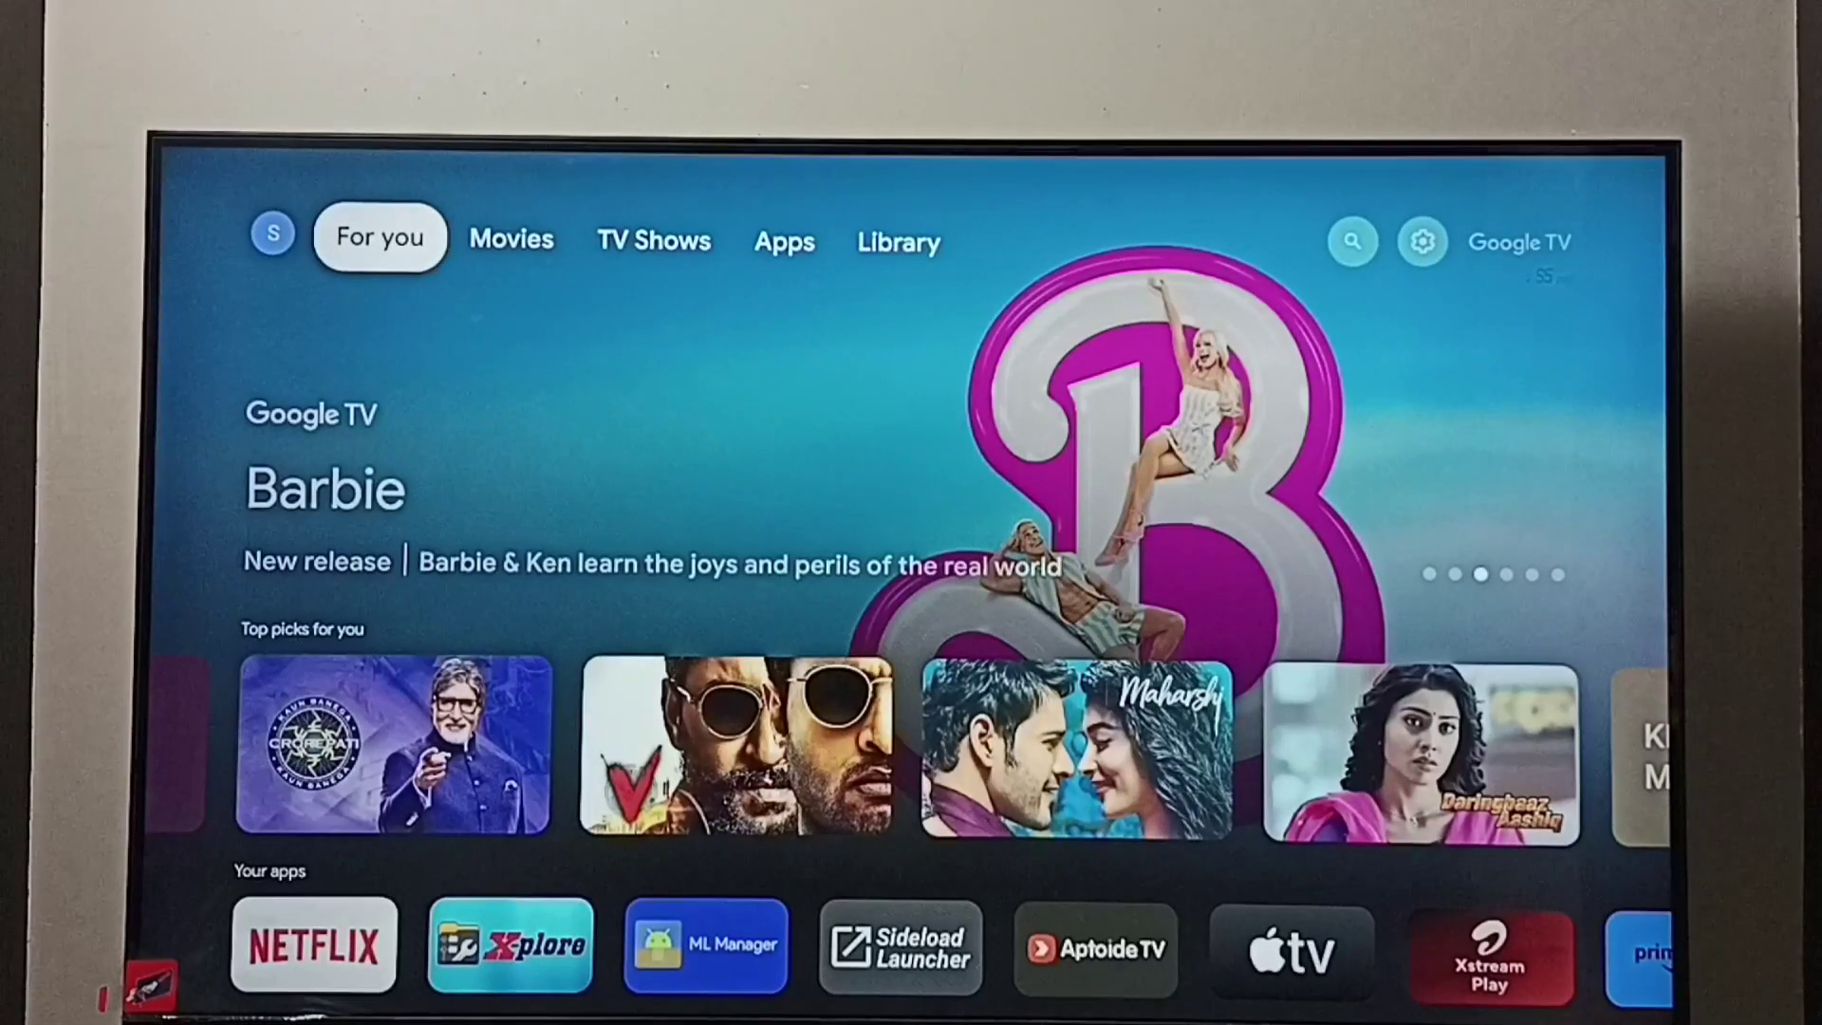
Move right across the home screen tabs to the gear icon and open quick settings.
{"action": "key", "text": "Right"}
{"action": "key", "text": "Right"}
{"action": "key", "text": "Right"}
{"action": "key", "text": "Right"}
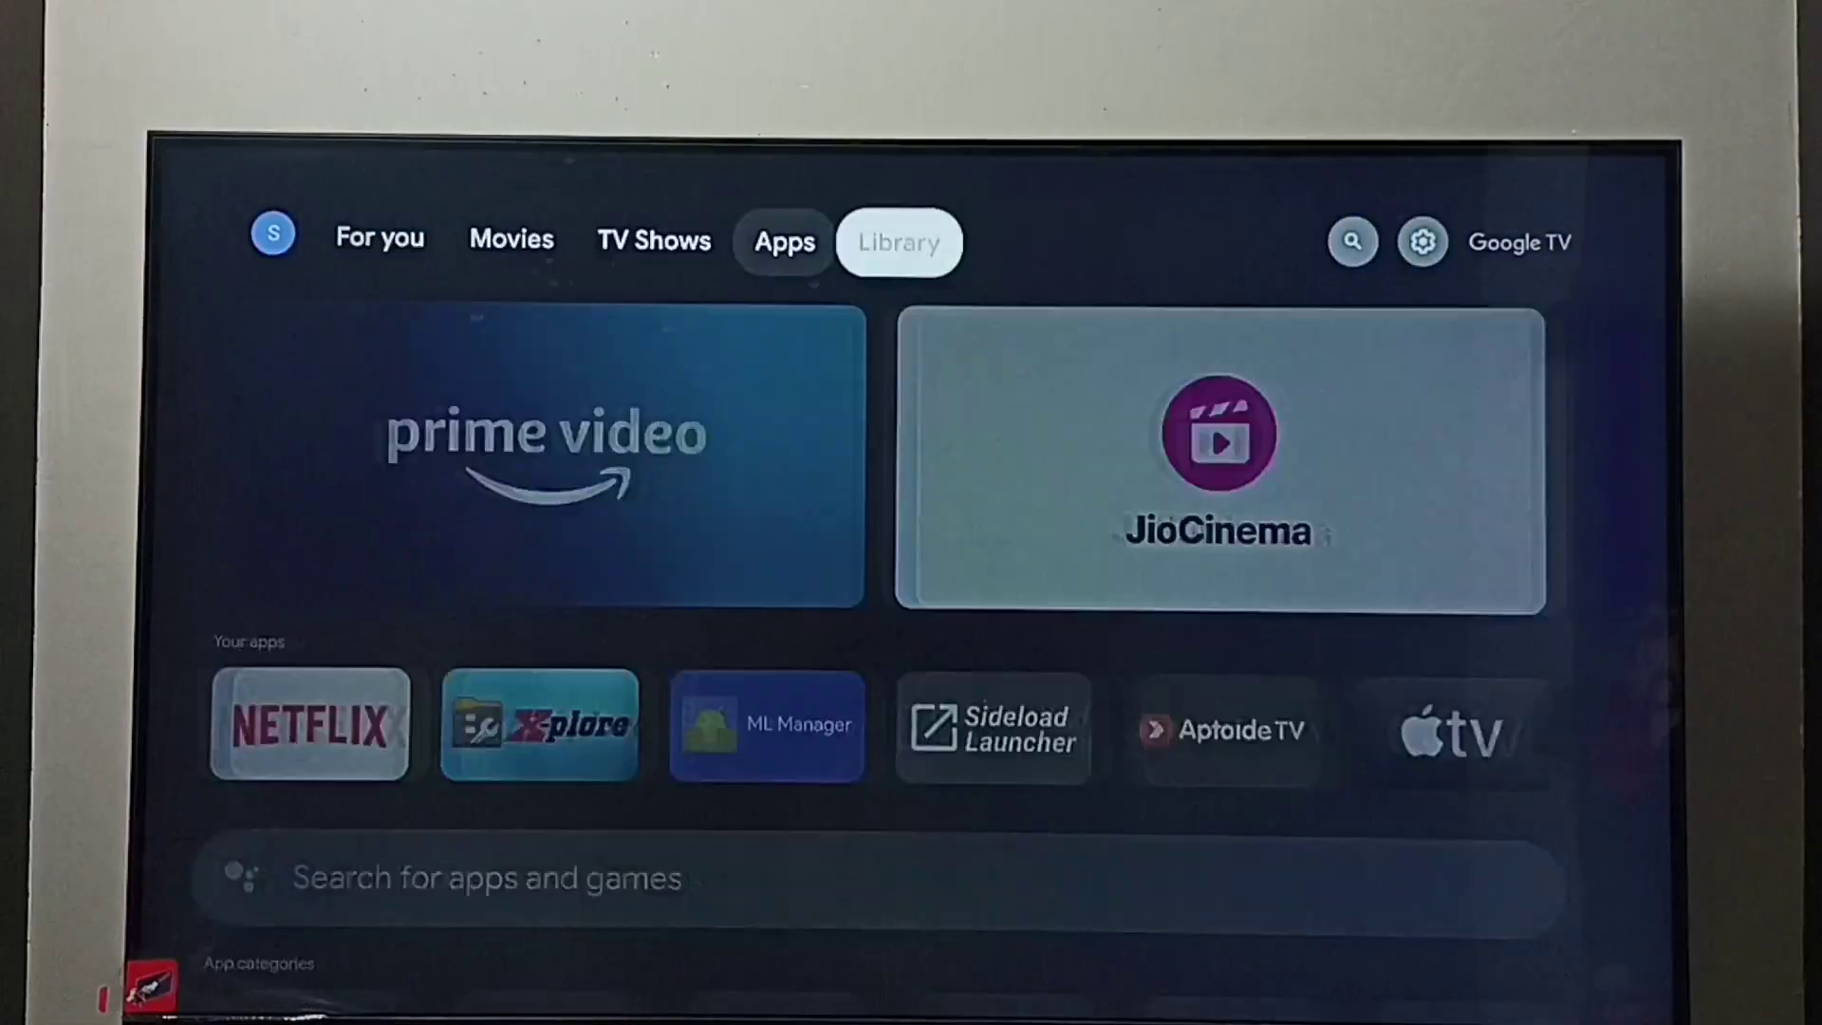
{"action": "key", "text": "Right"}
{"action": "key", "text": "Right"}
{"action": "key", "text": "Return"}
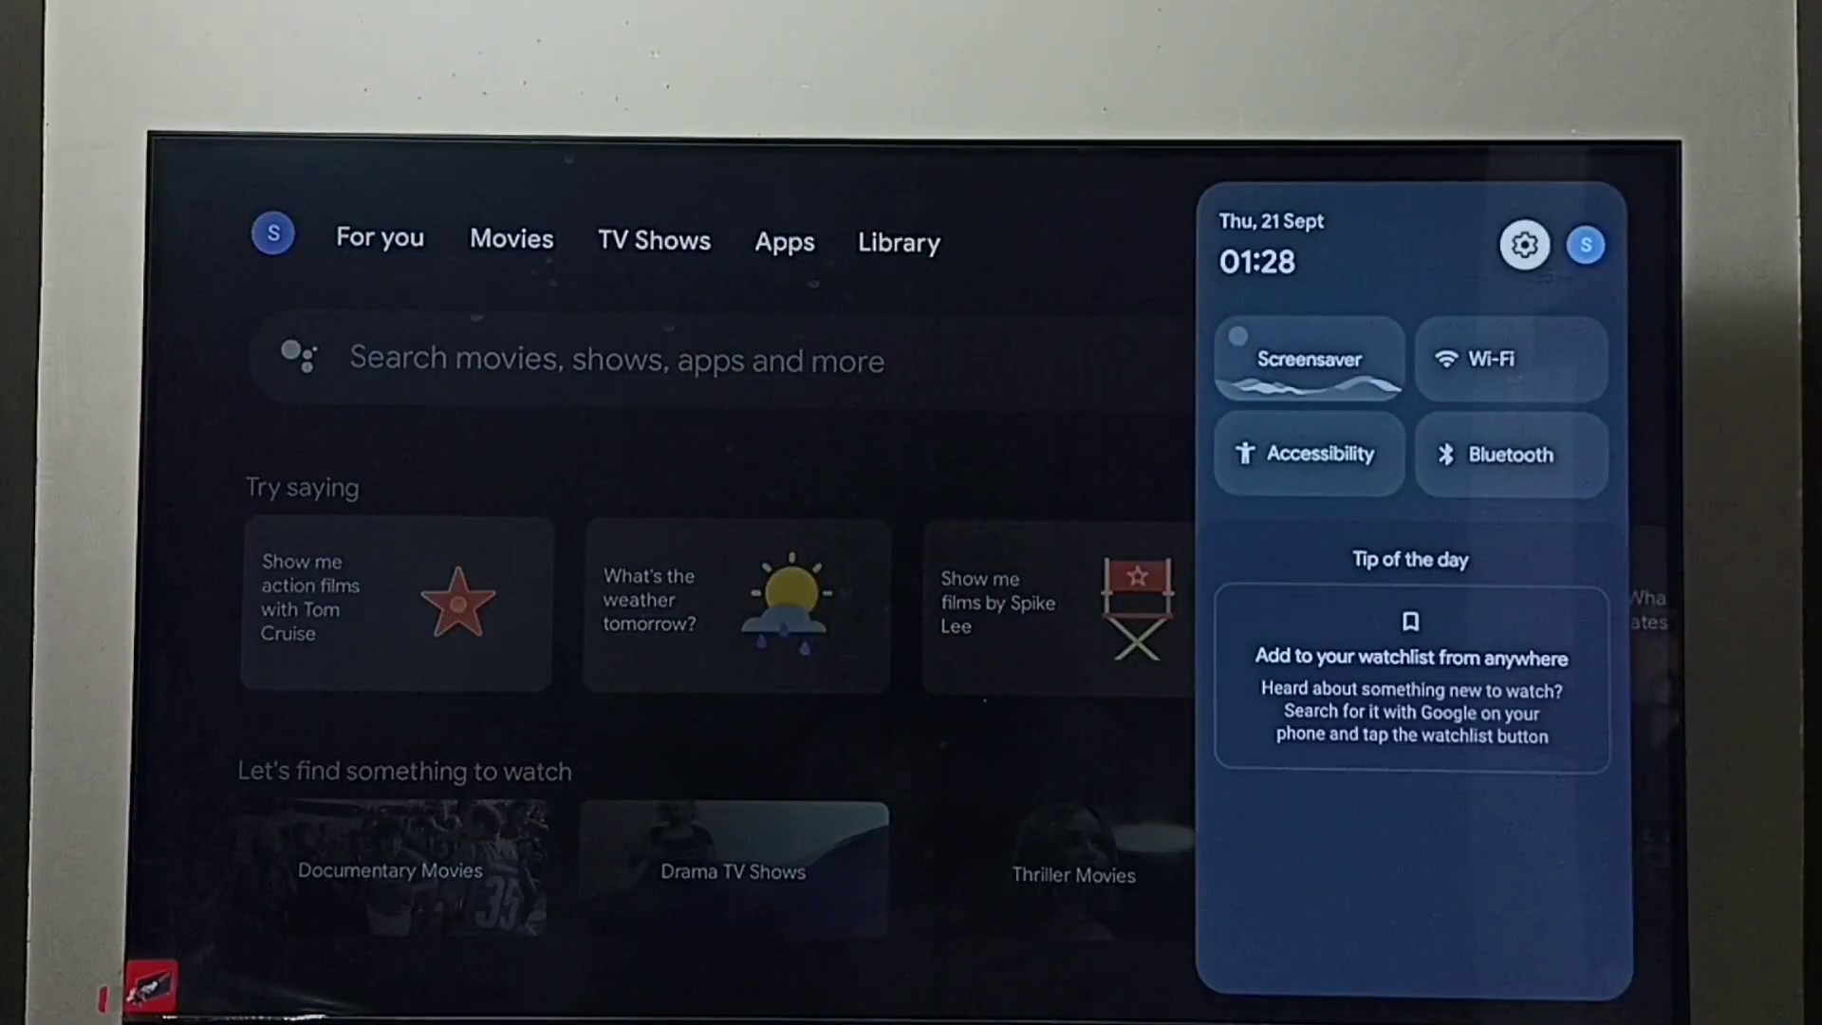
Open the full Settings screen, enter System, and highlight the Restart option.
{"action": "key", "text": "Return"}
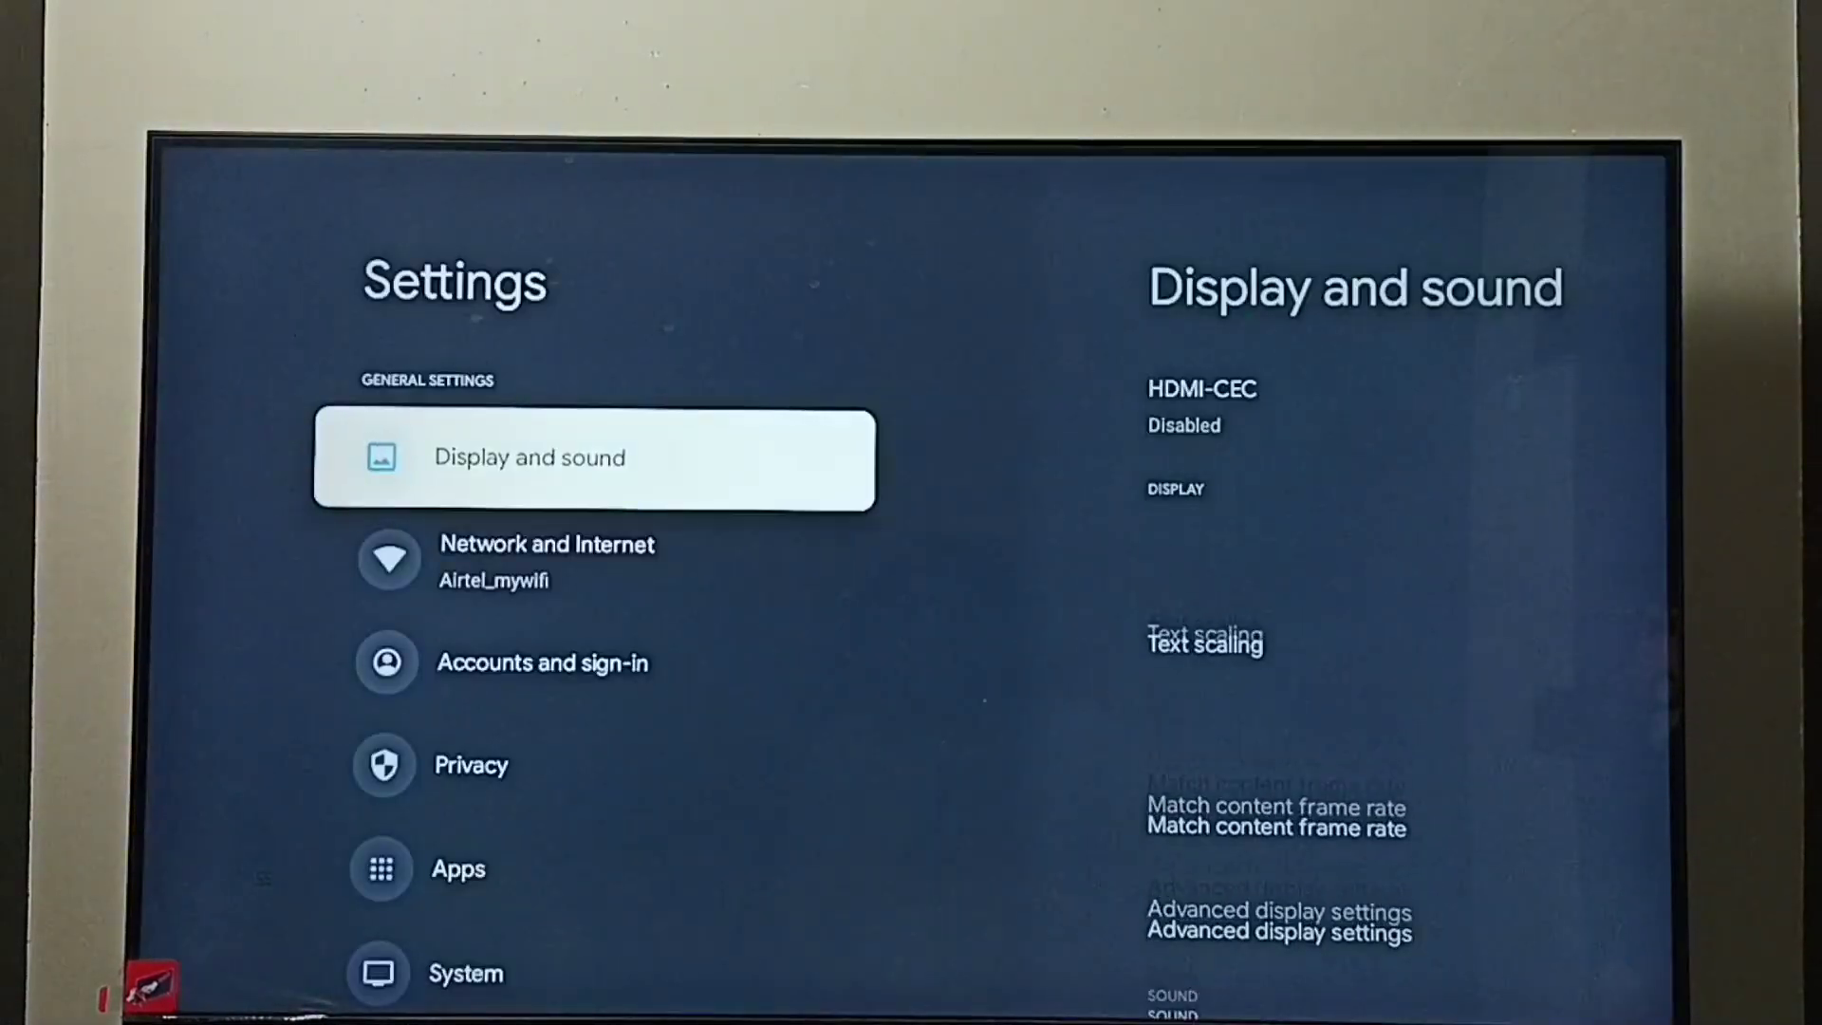
{"action": "key", "text": "Down"}
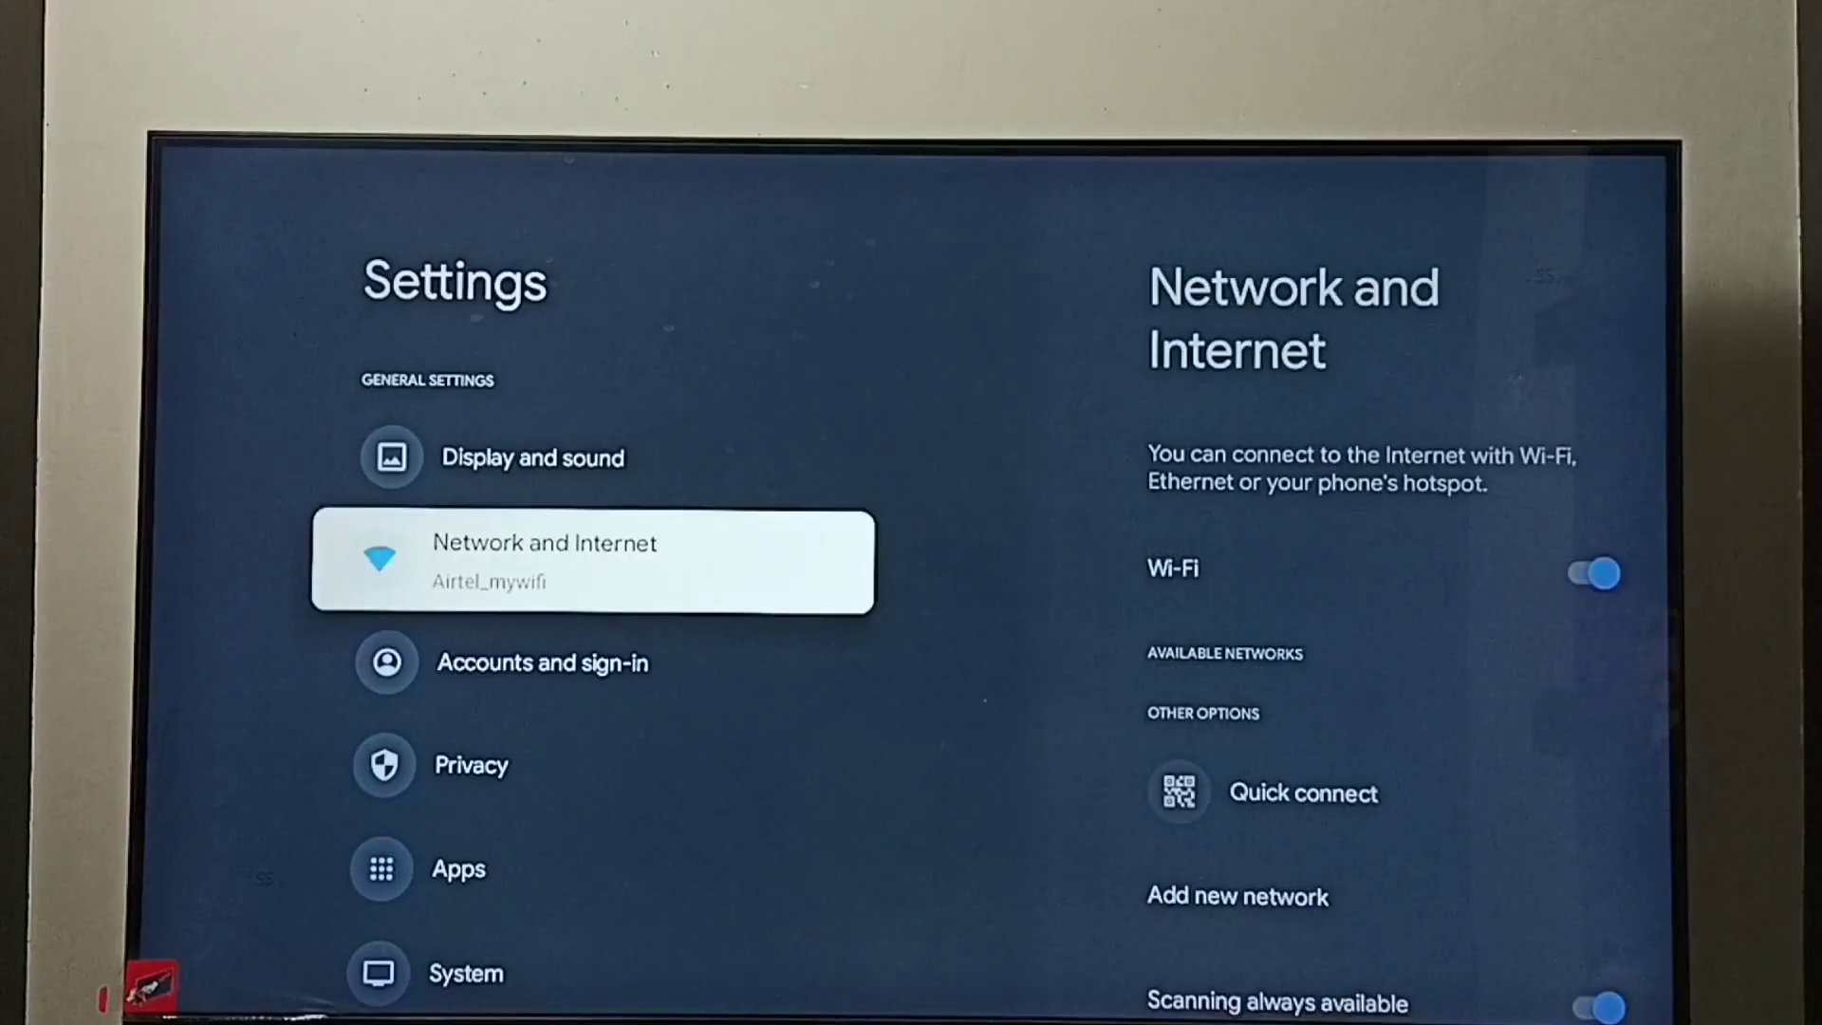
{"action": "key", "text": "Down"}
{"action": "key", "text": "Down"}
{"action": "key", "text": "Down"}
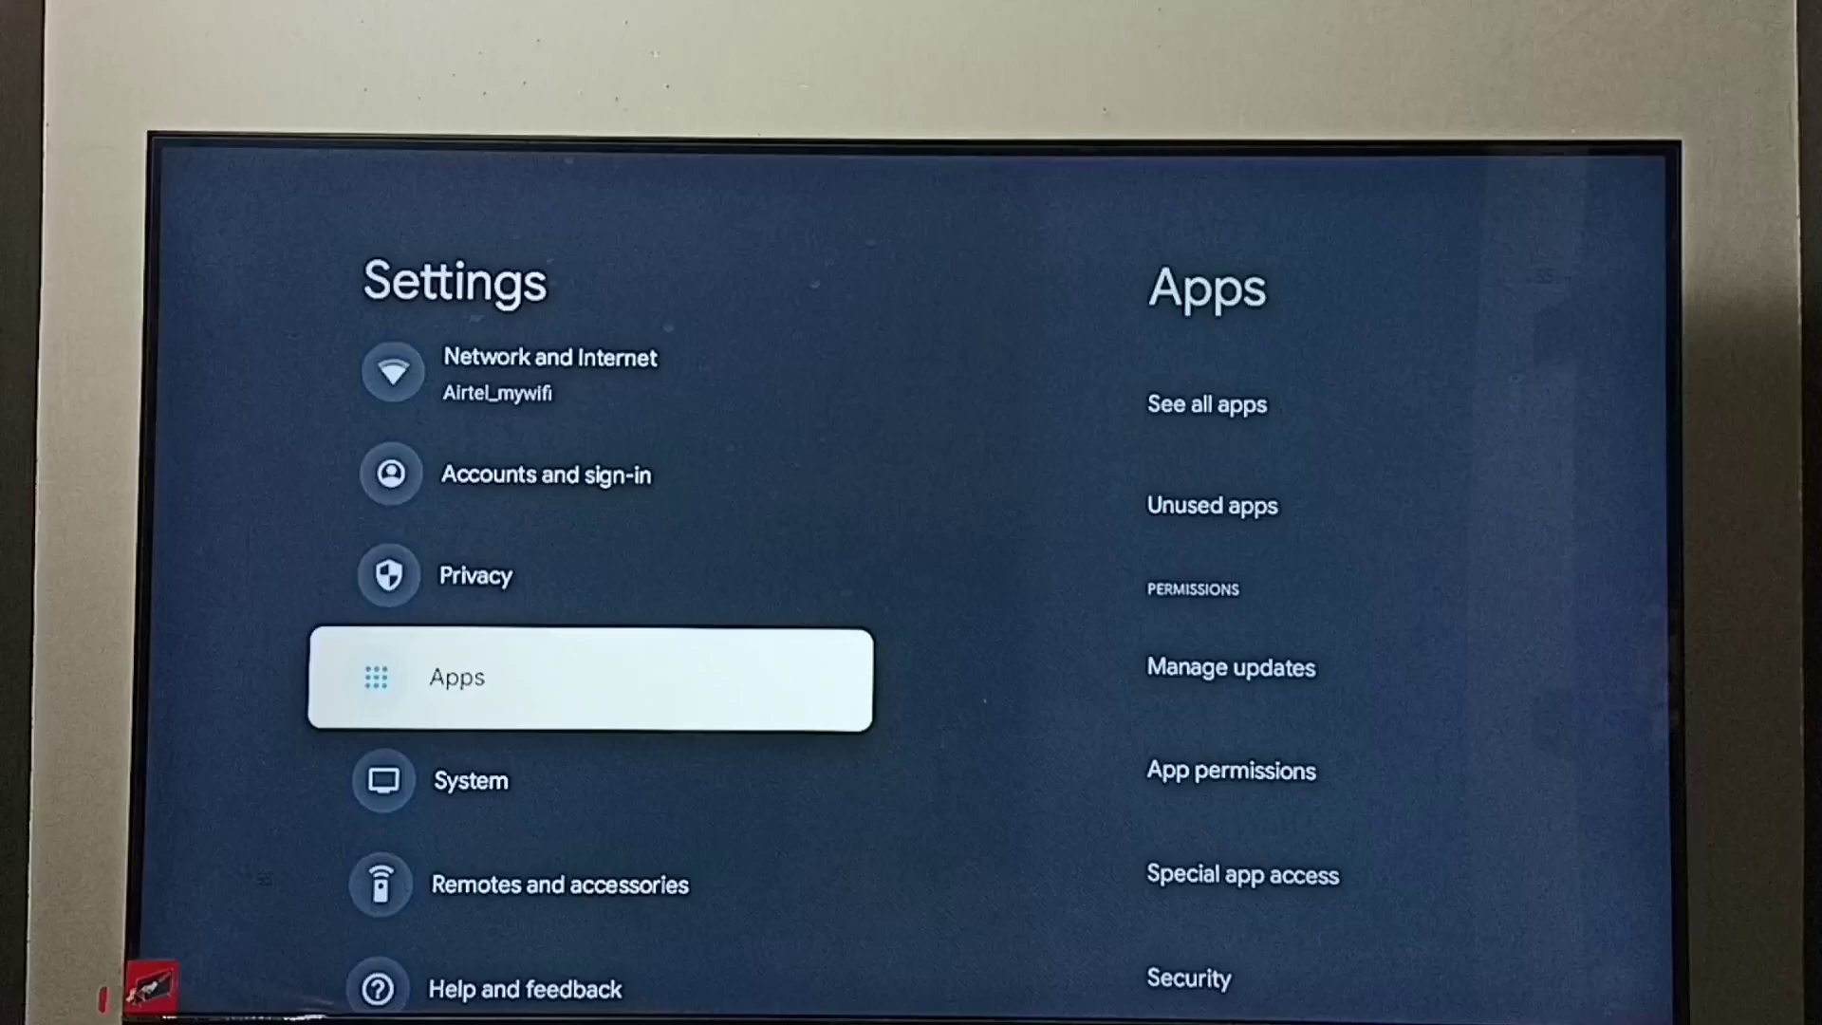
{"action": "key", "text": "Down"}
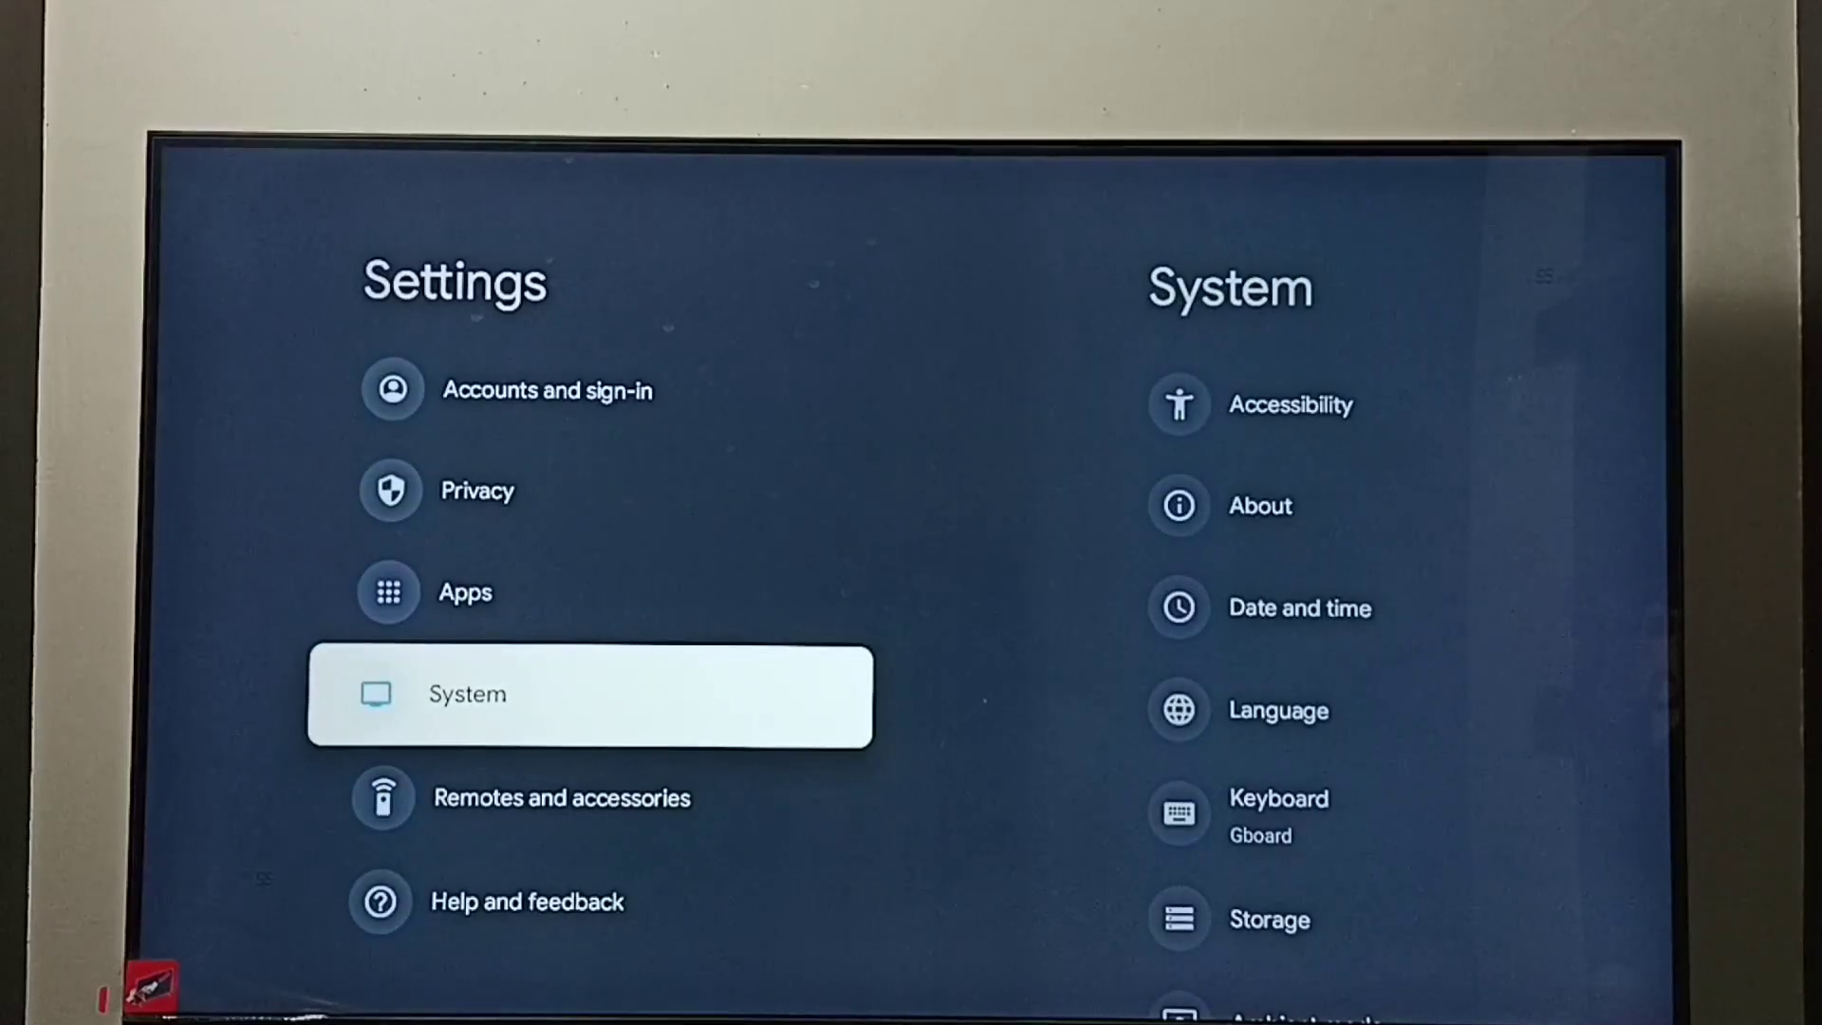
{"action": "key", "text": "Right"}
{"action": "key", "text": "Down"}
{"action": "key", "text": "Down"}
{"action": "key", "text": "Down"}
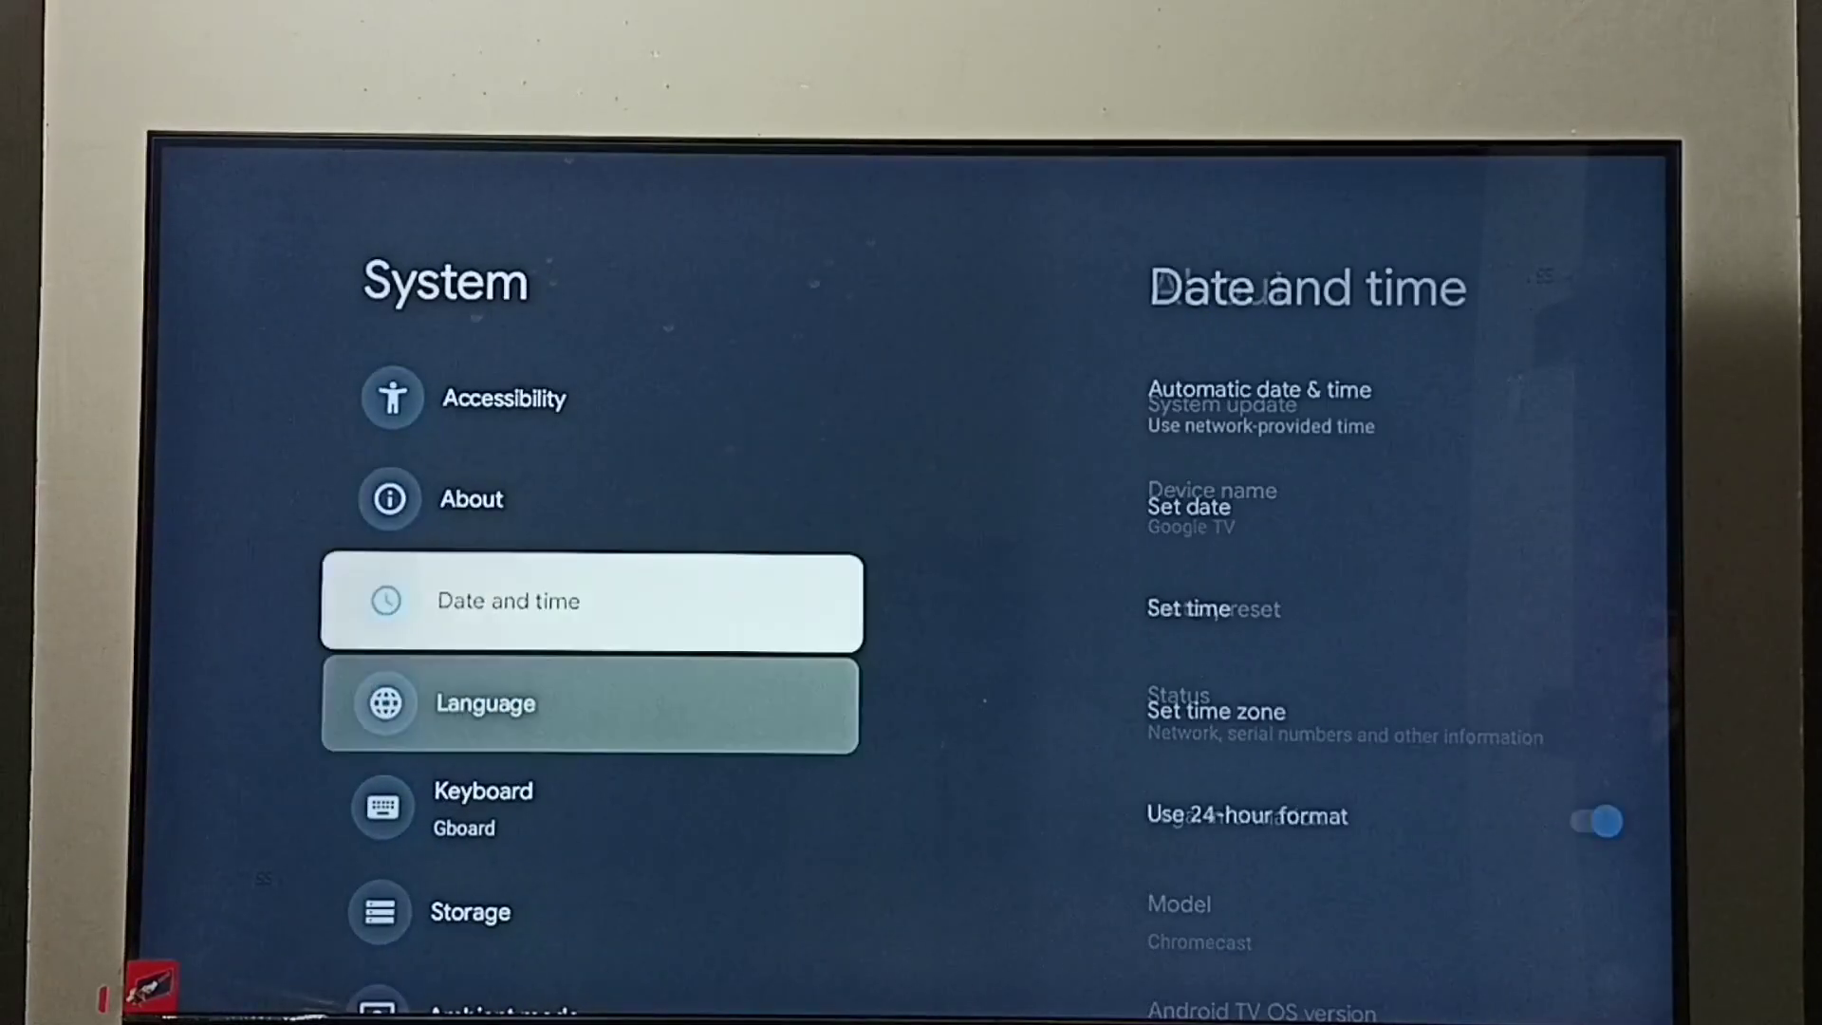
{"action": "key", "text": "Down"}
{"action": "key", "text": "Down"}
{"action": "key", "text": "Down"}
{"action": "key", "text": "Down"}
{"action": "key", "text": "Down"}
{"action": "key", "text": "Down"}
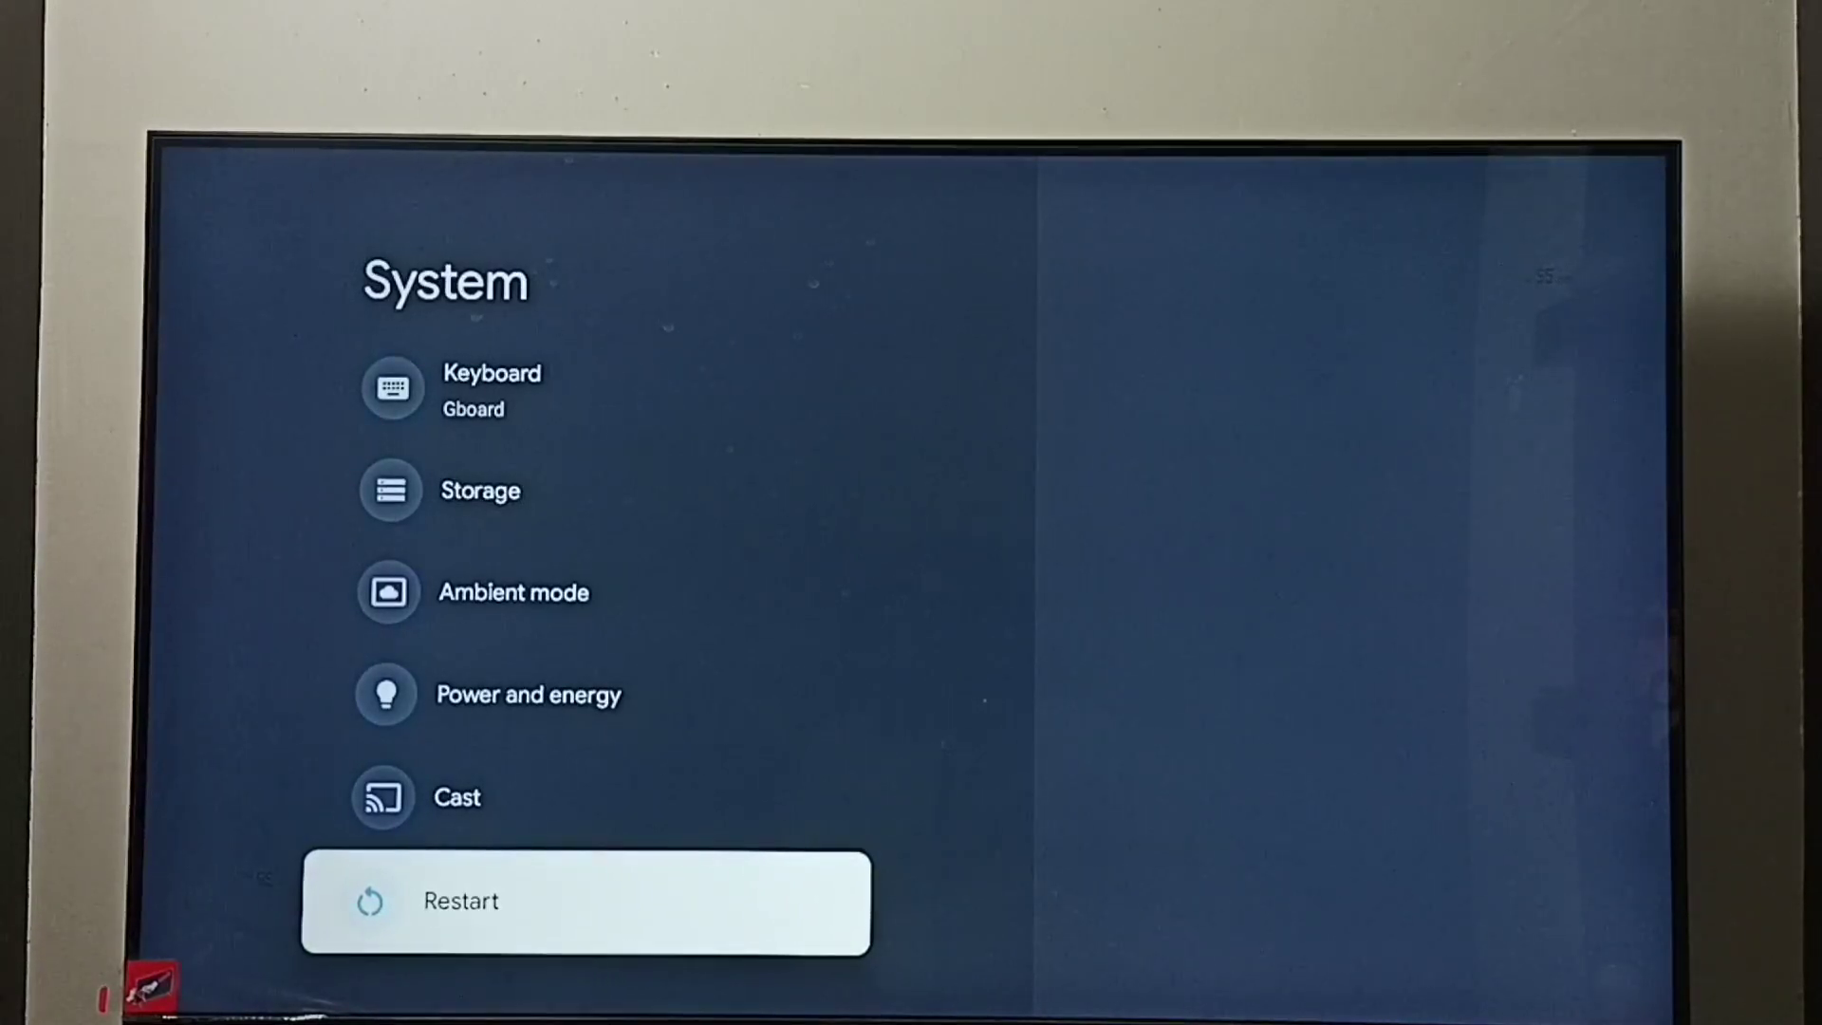
Show the safe mode reboot prompt, highlight 'Reboot to safe mode', then dismiss it without rebooting.
{"action": "key", "text": "Return"}
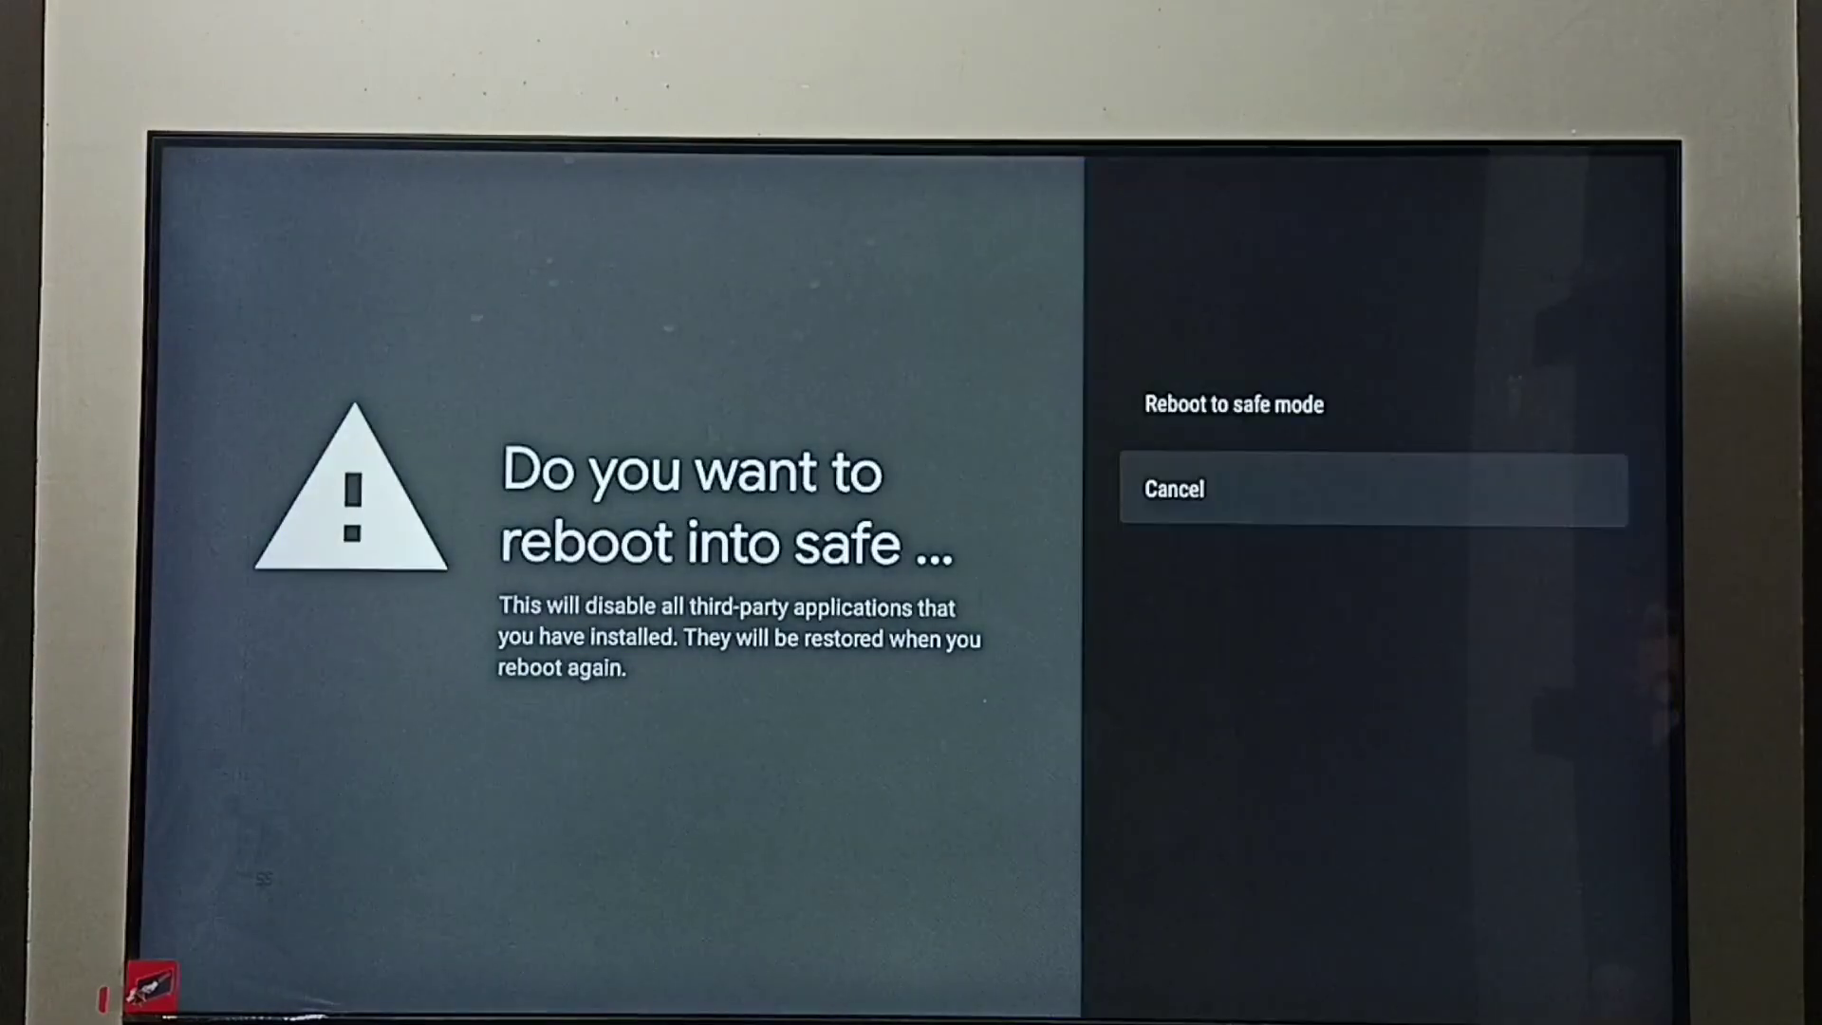
{"action": "key", "text": "Up"}
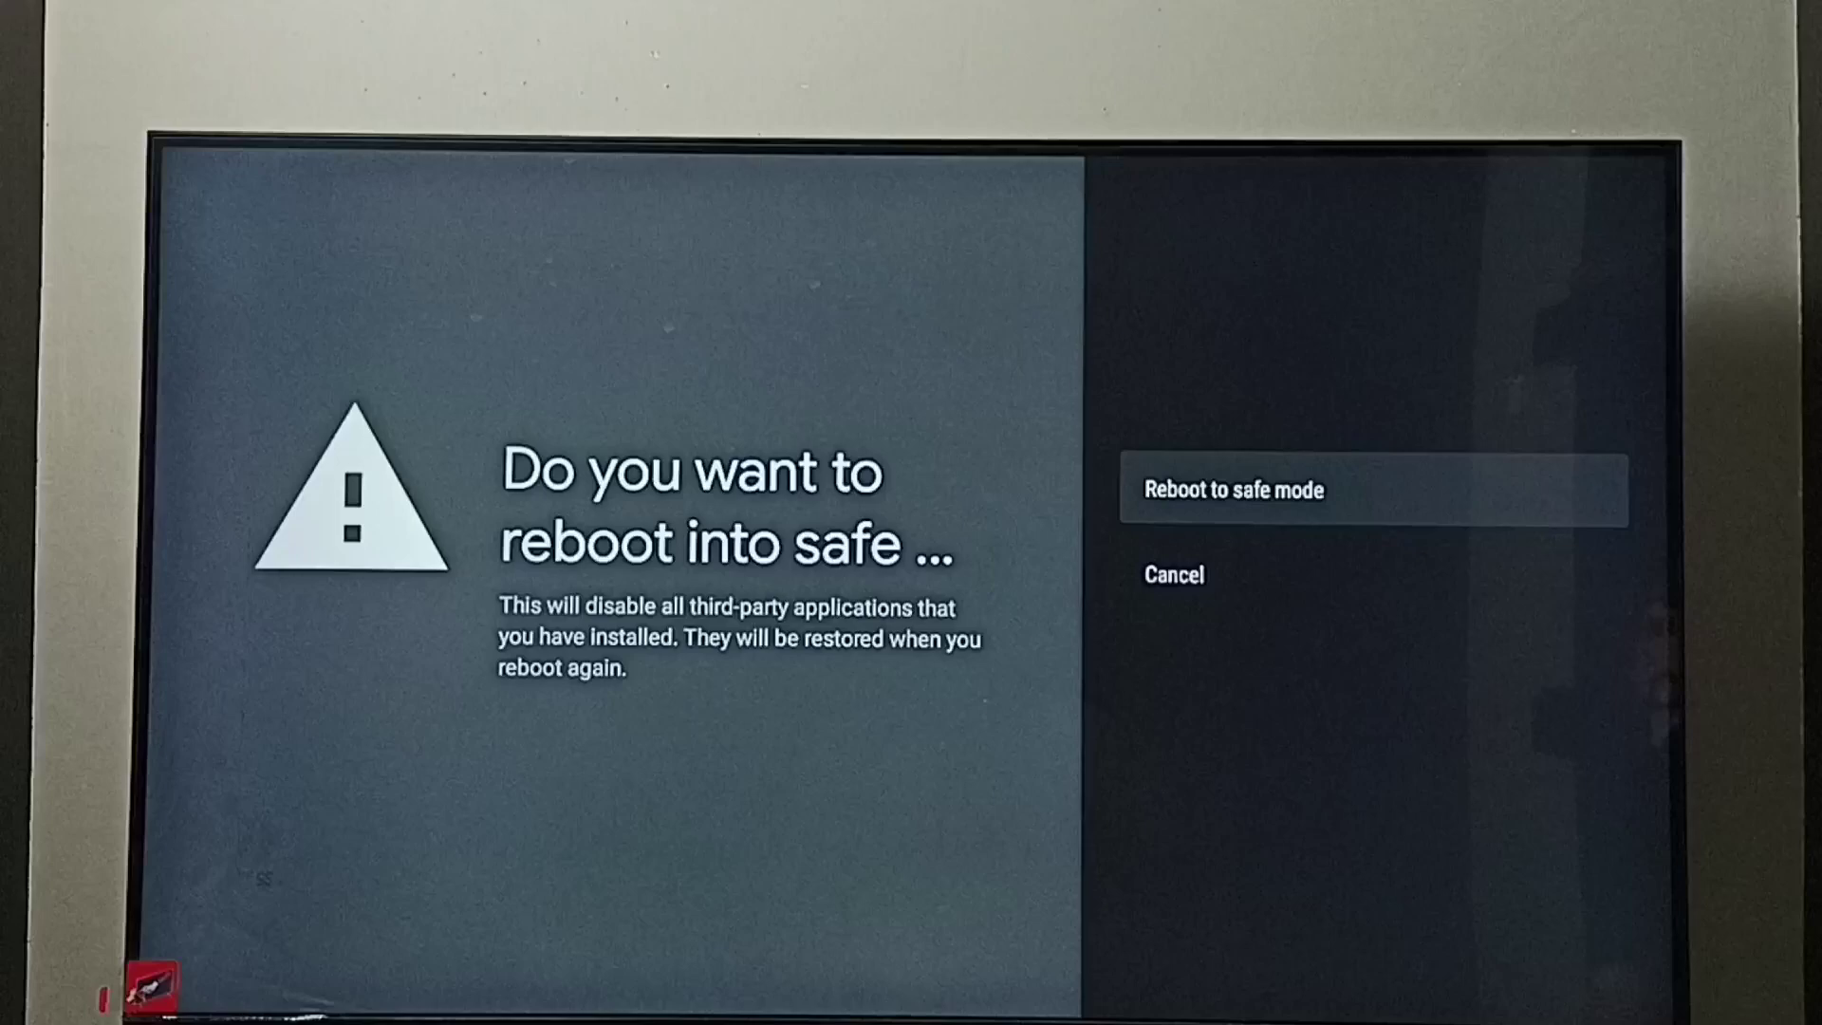
{"action": "key", "text": "Escape"}
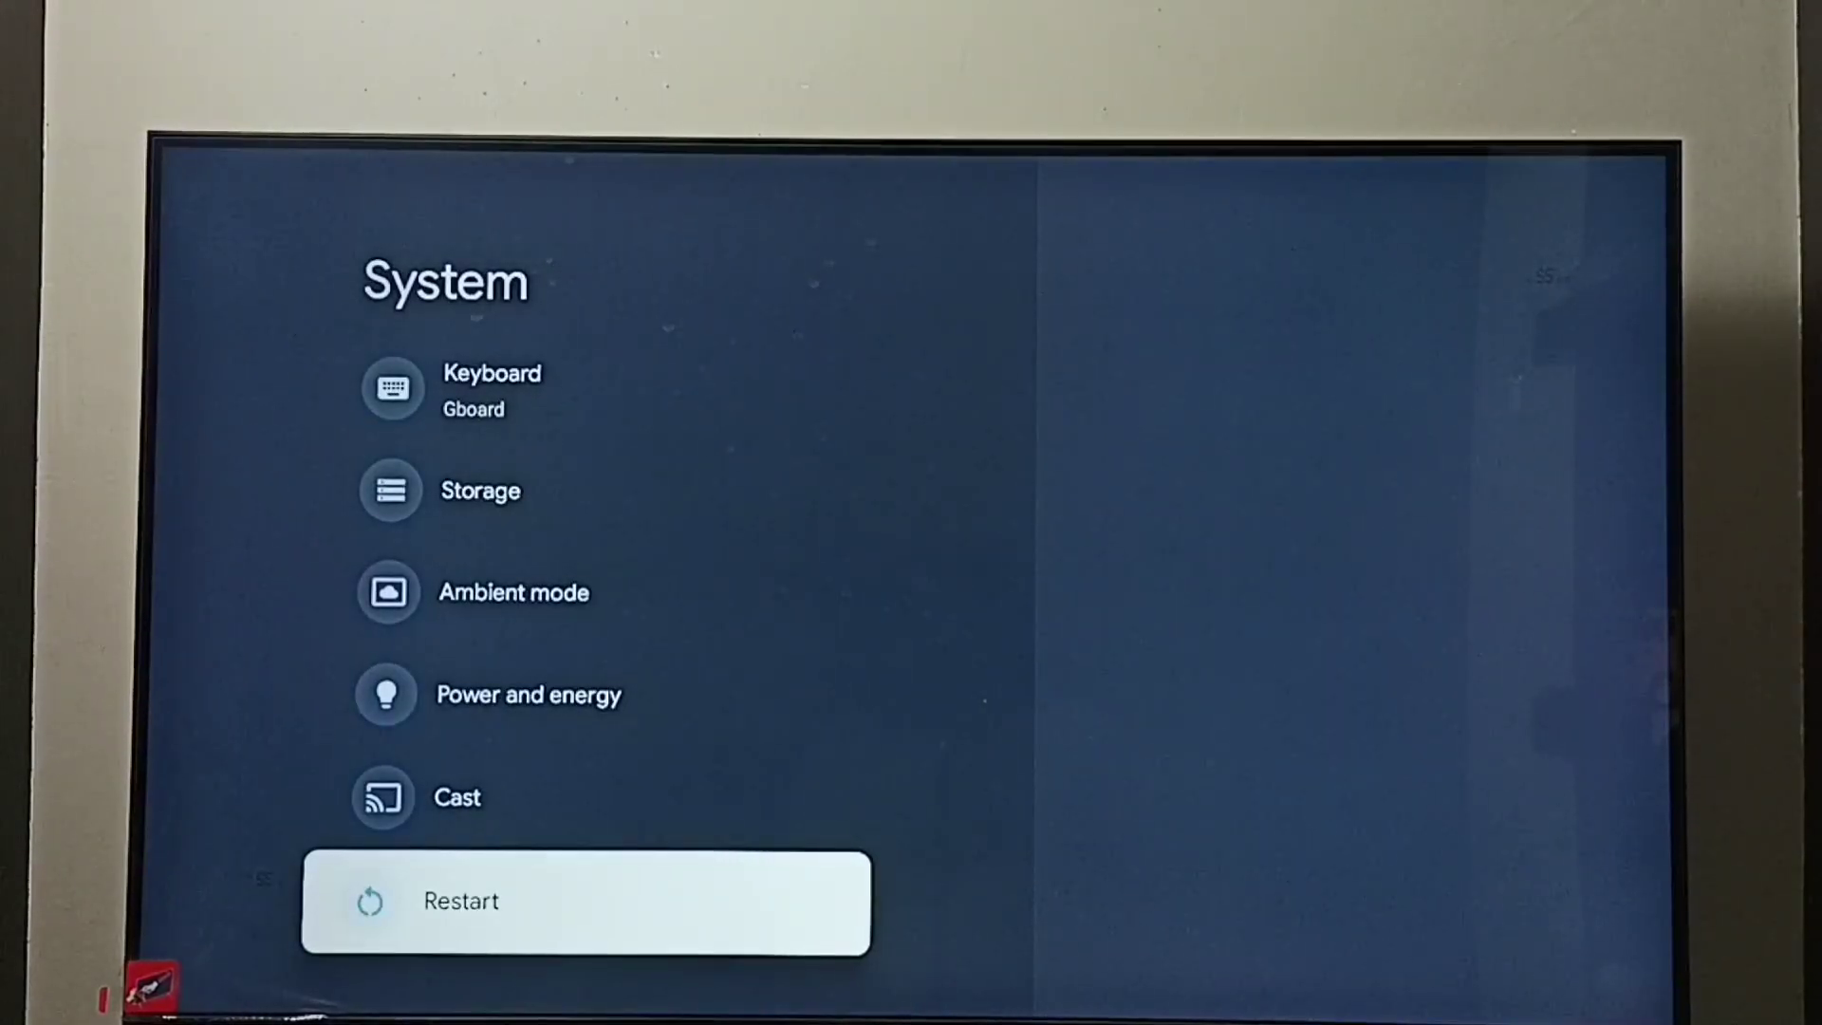
Display the Cast settings with the remote control notification set to Always.
{"action": "key", "text": "Up"}
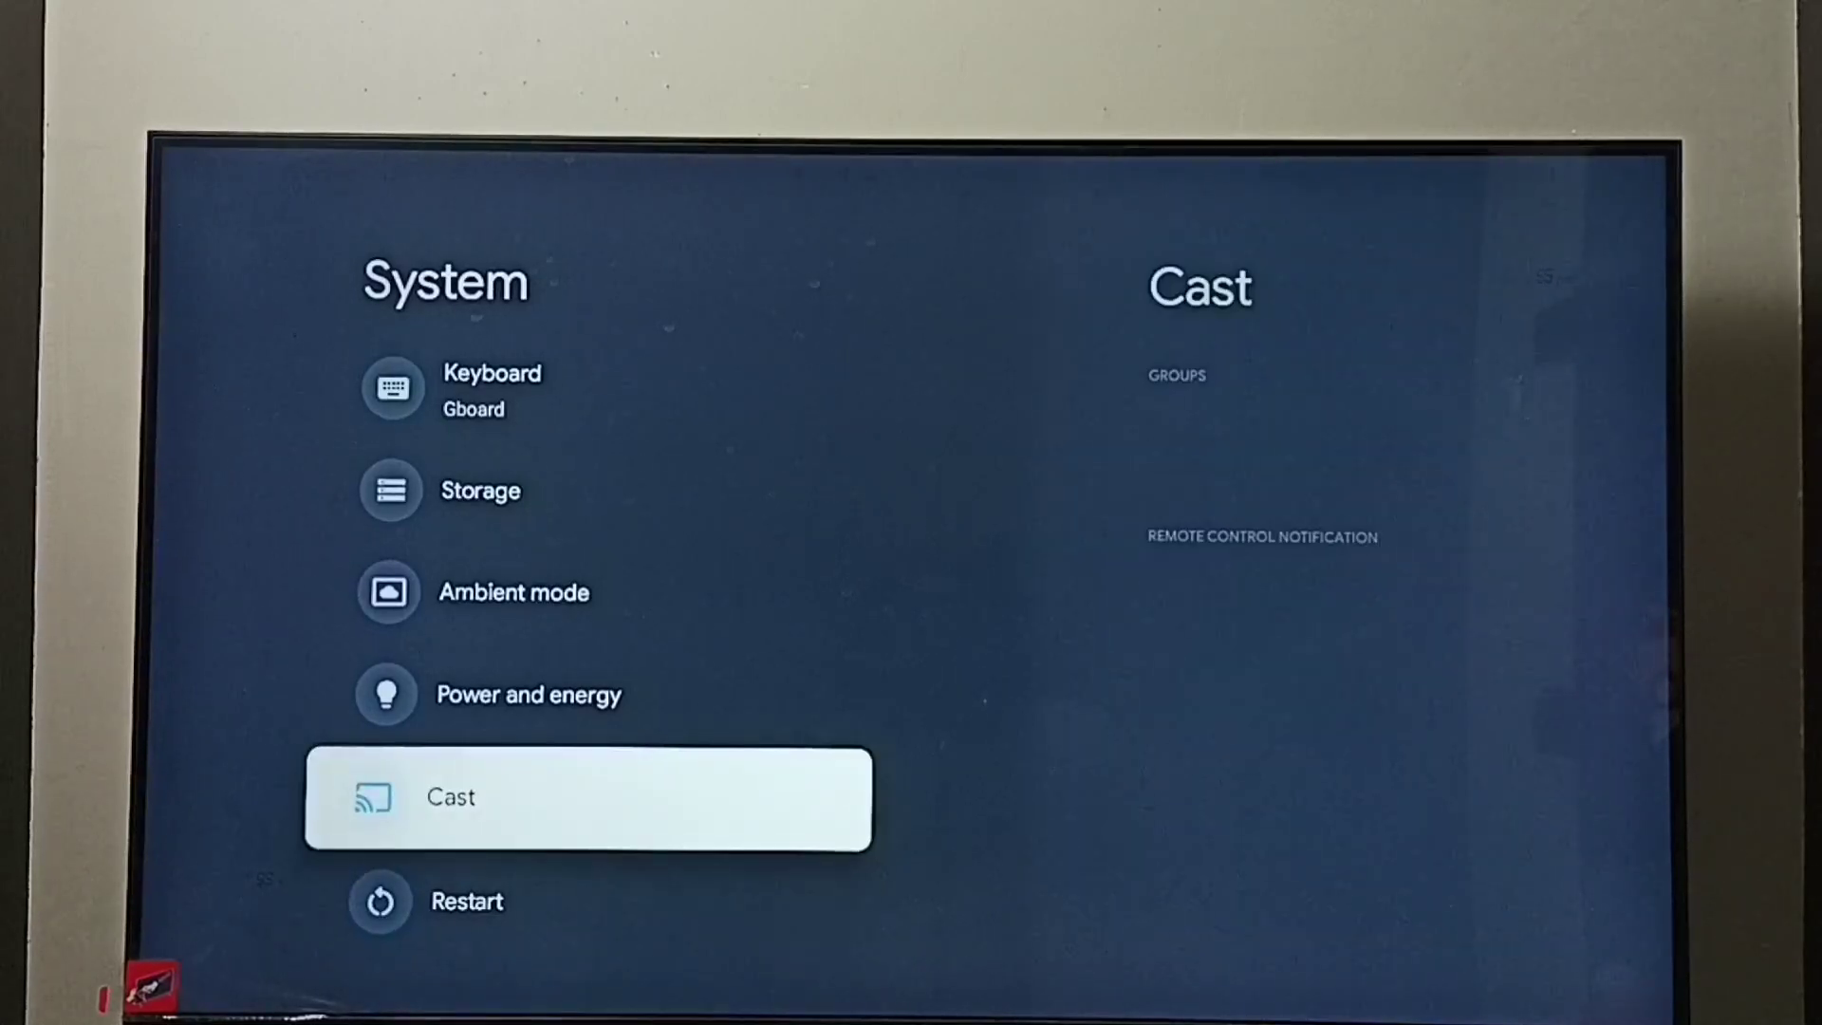
{"action": "key", "text": "Down"}
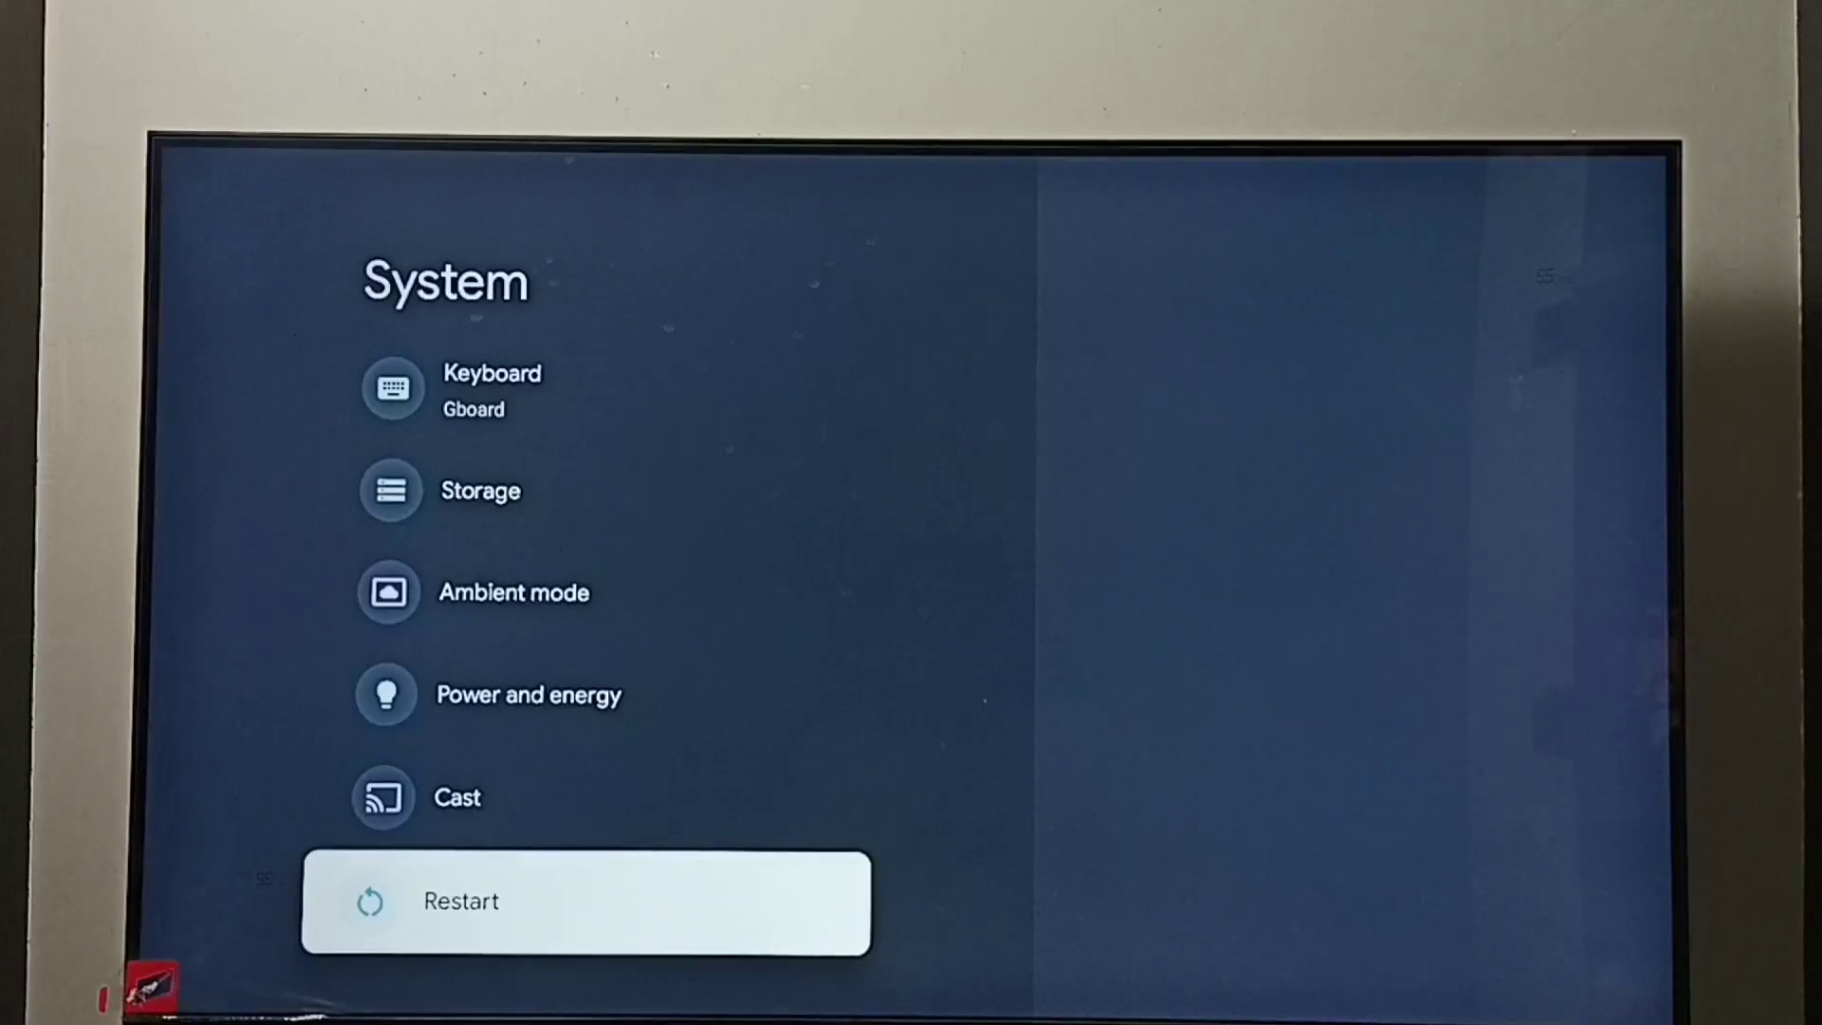
{"action": "key", "text": "Up"}
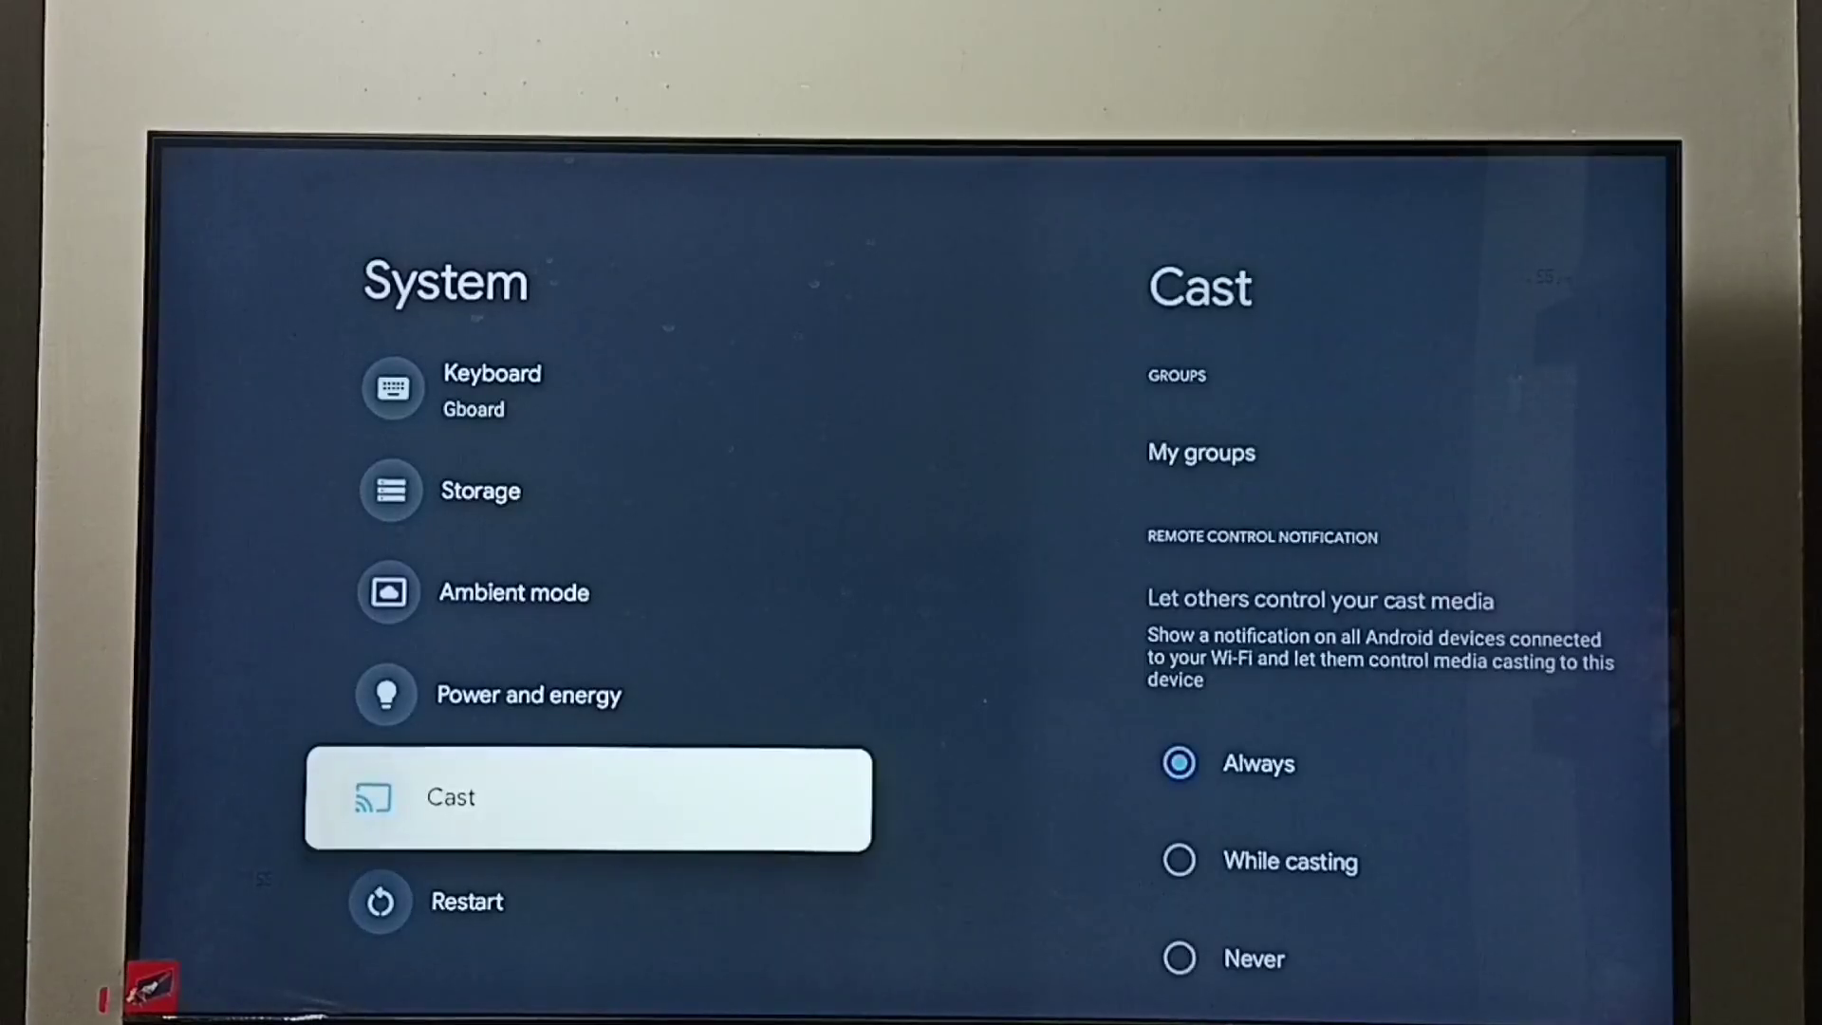